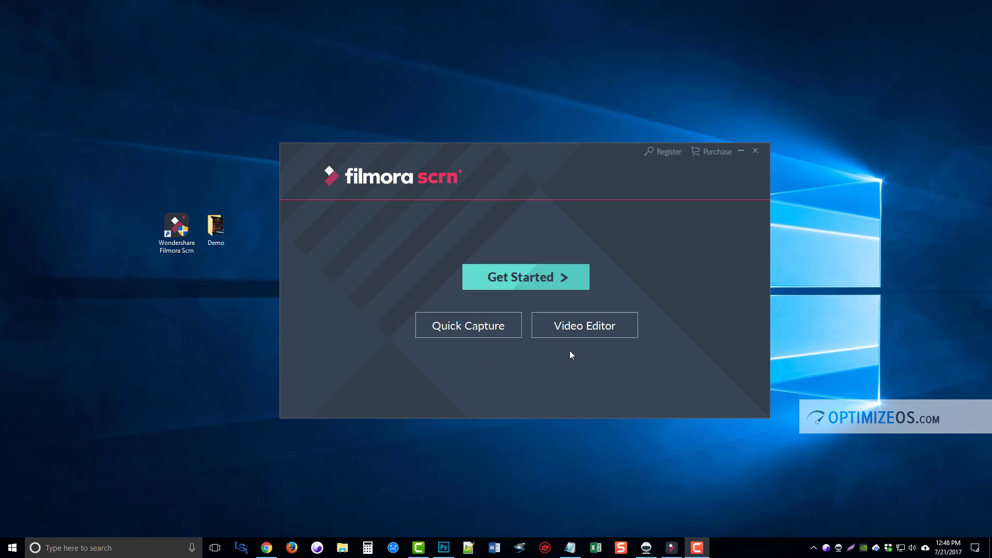
# Start a new recording setup, keep full screen and 25 fps, then switch capture mode to Game
pyautogui.click(523, 277)
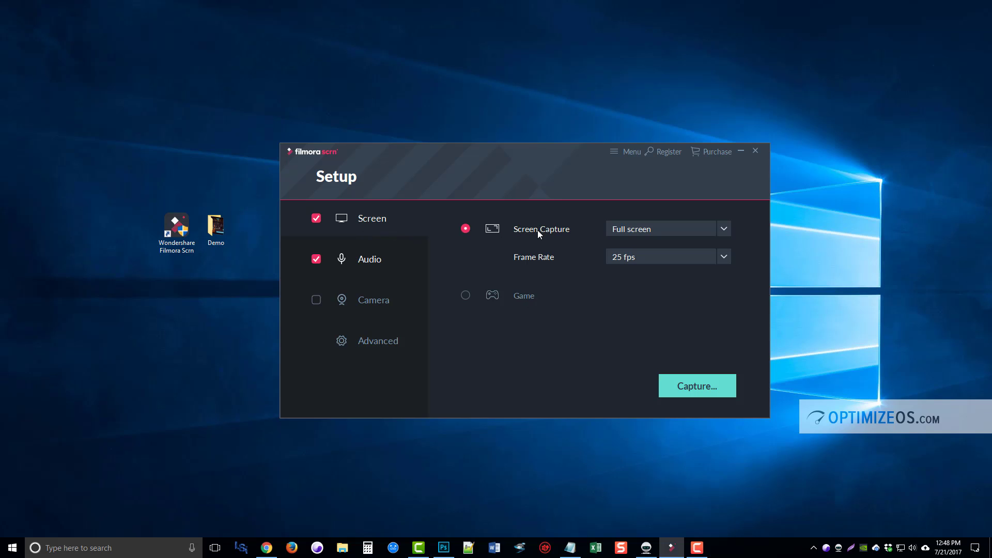
pyautogui.click(724, 230)
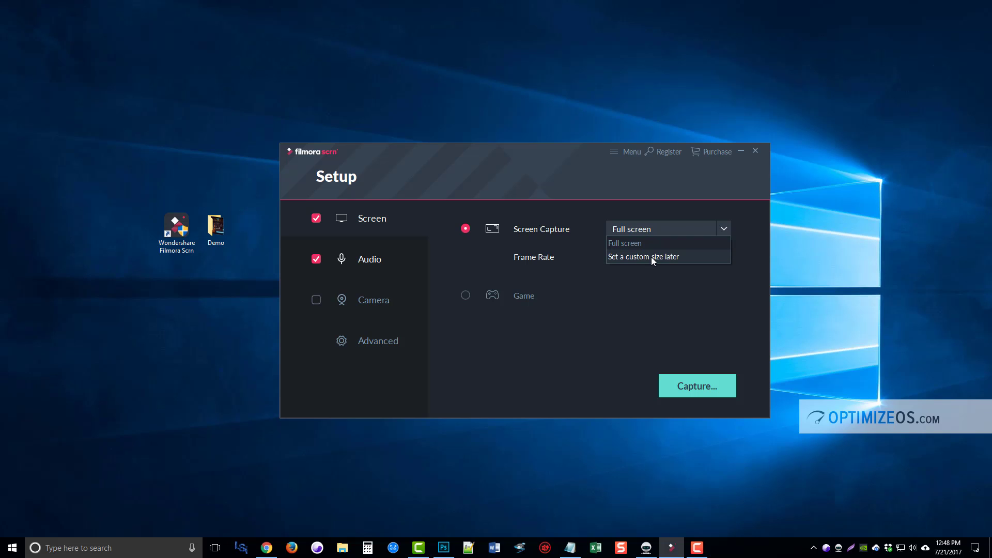
pyautogui.click(602, 224)
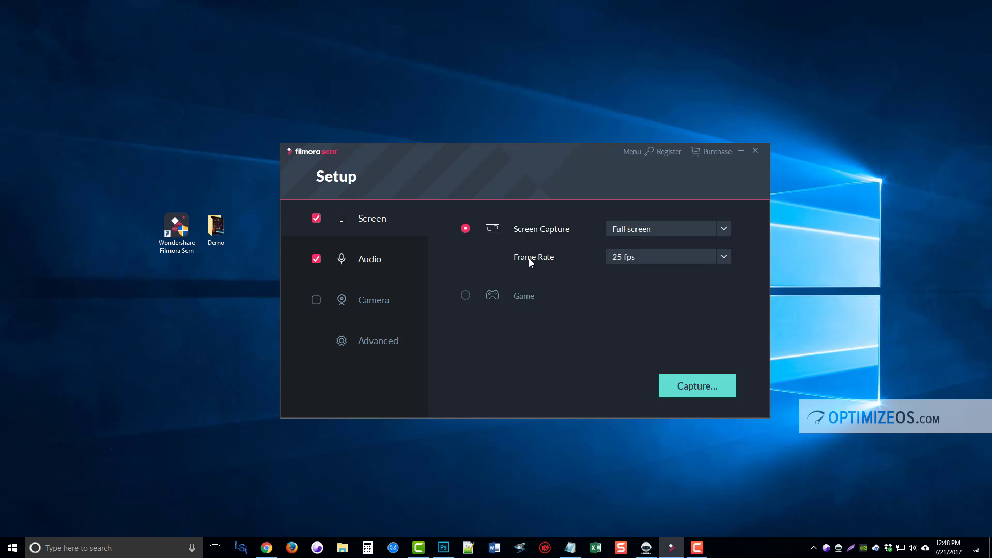
pyautogui.click(721, 257)
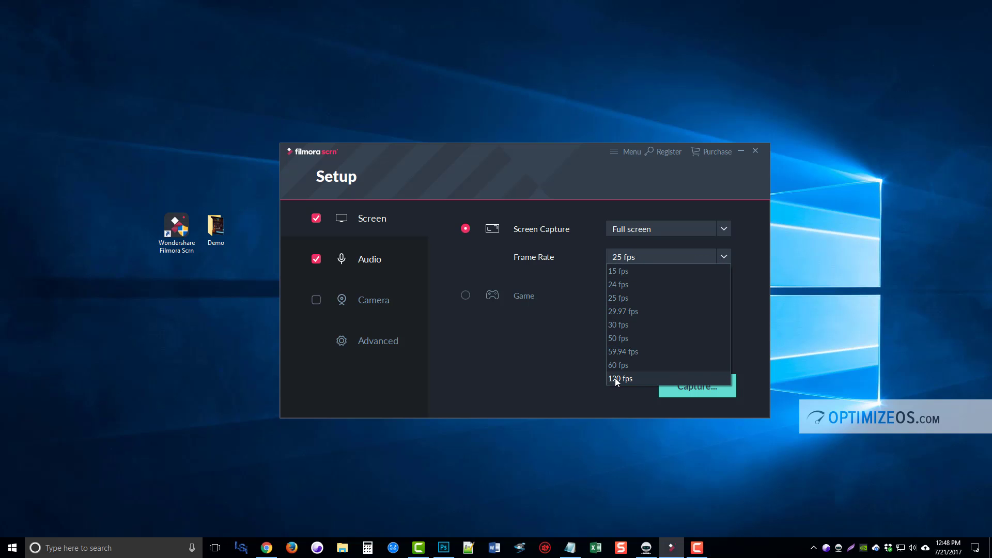
pyautogui.click(583, 369)
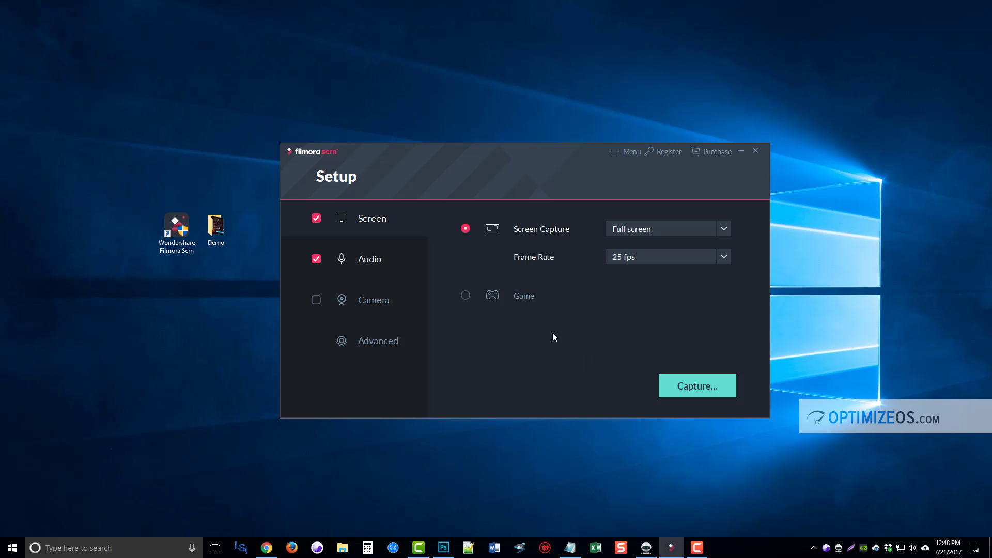
pyautogui.click(467, 296)
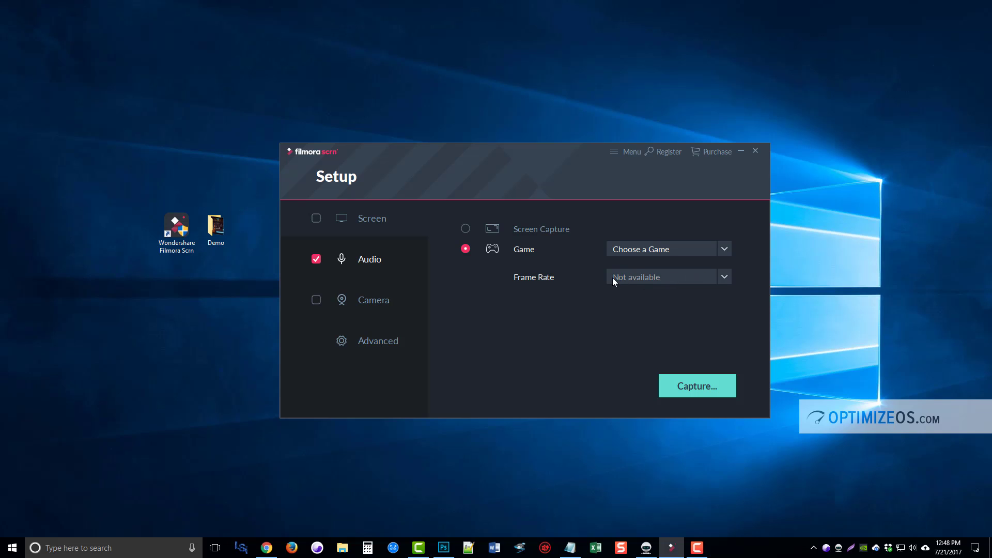
# Enable 640*480, 30 fps webcam capture and review the F10, F9 and Shift+F recording hotkeys
pyautogui.click(315, 300)
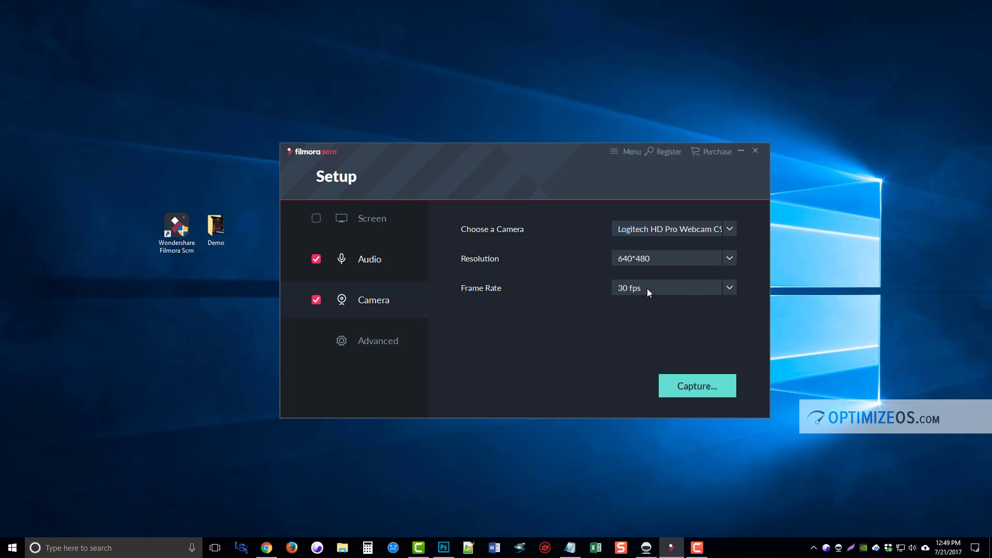
pyautogui.click(372, 341)
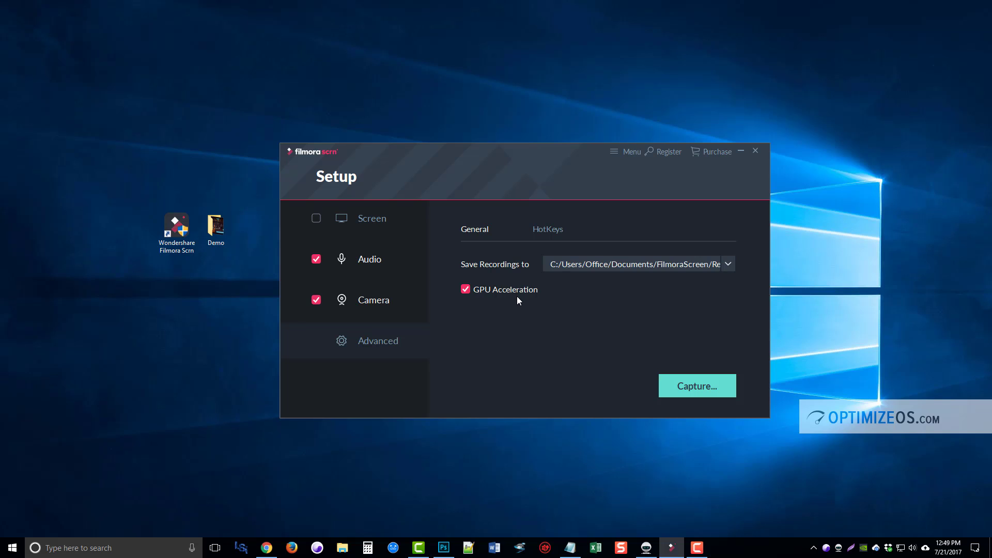
pyautogui.click(547, 228)
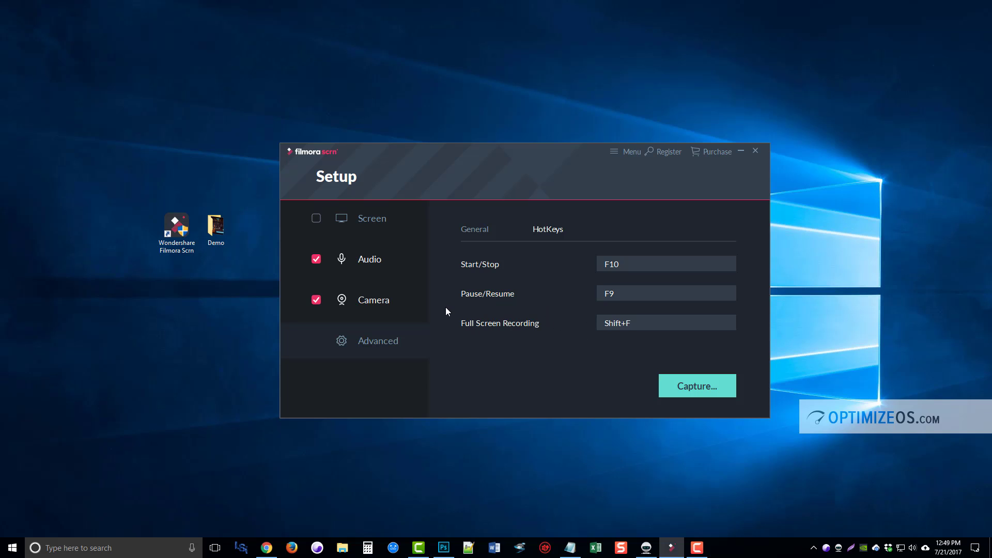
# Go to the capture controls, then close the capture widget
pyautogui.click(694, 389)
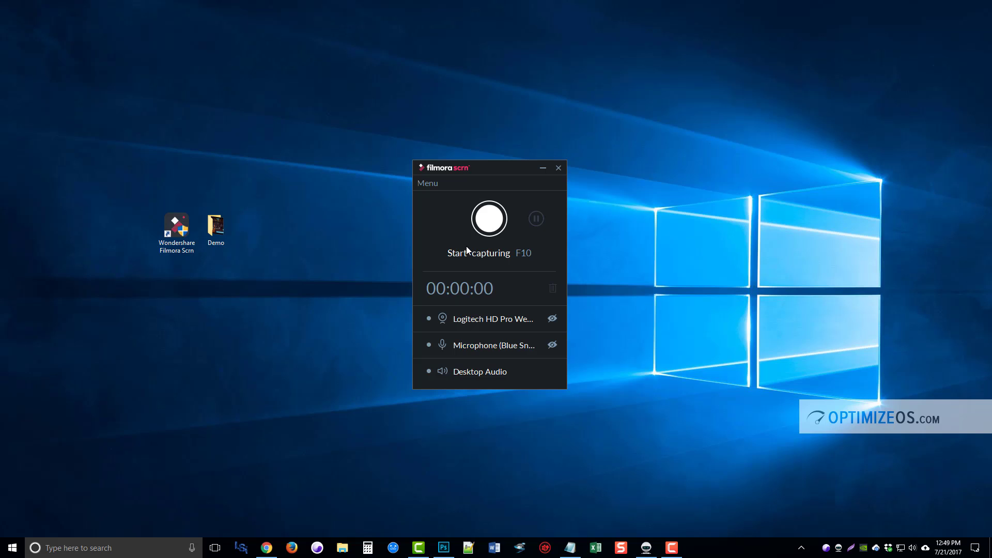
pyautogui.click(558, 168)
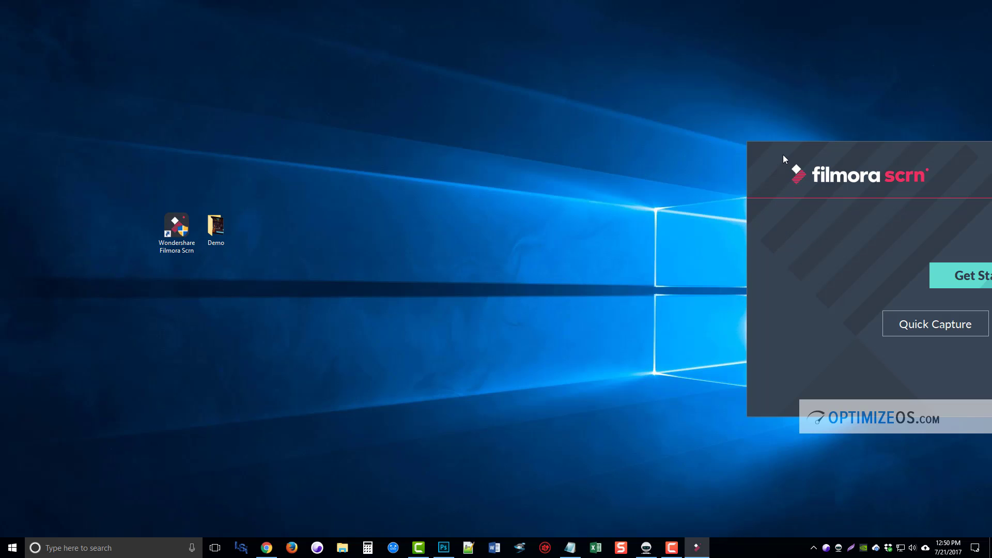
# Center the start screen and launch the Video Editor with the For Honor clip imported
pyautogui.moveTo(783, 154); pyautogui.dragTo(340, 151)
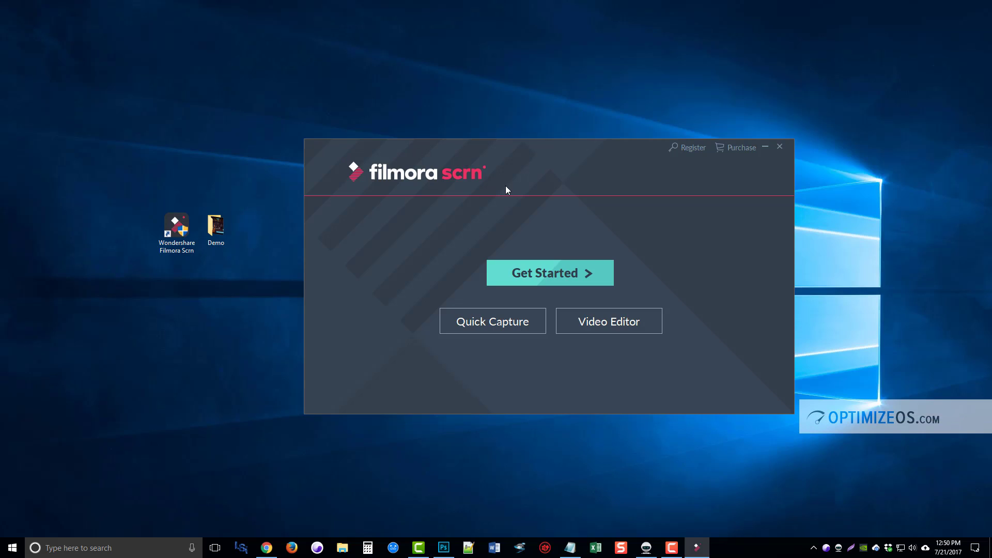
pyautogui.click(617, 325)
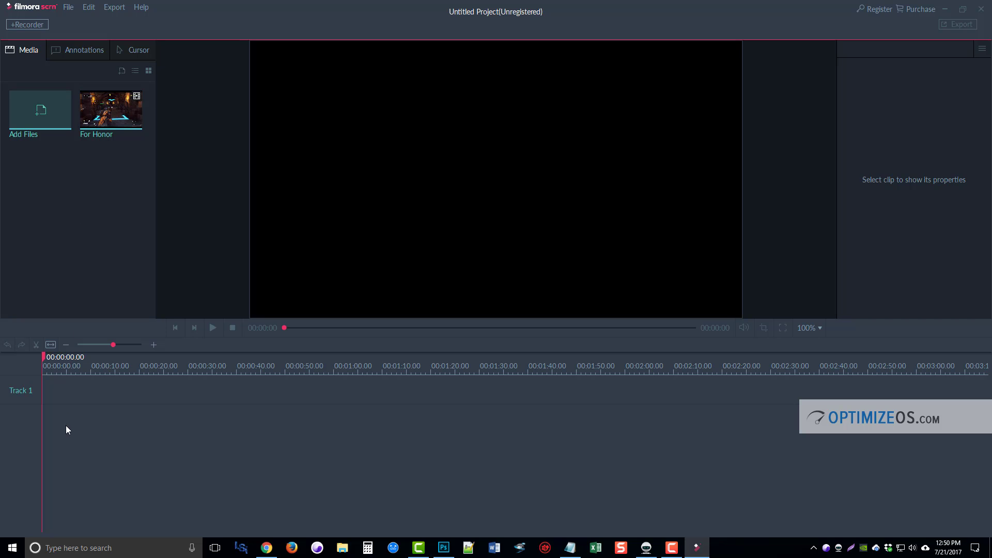
# Add the For Honor clip to Track 1 and scrub to about 55 seconds
pyautogui.click(111, 111)
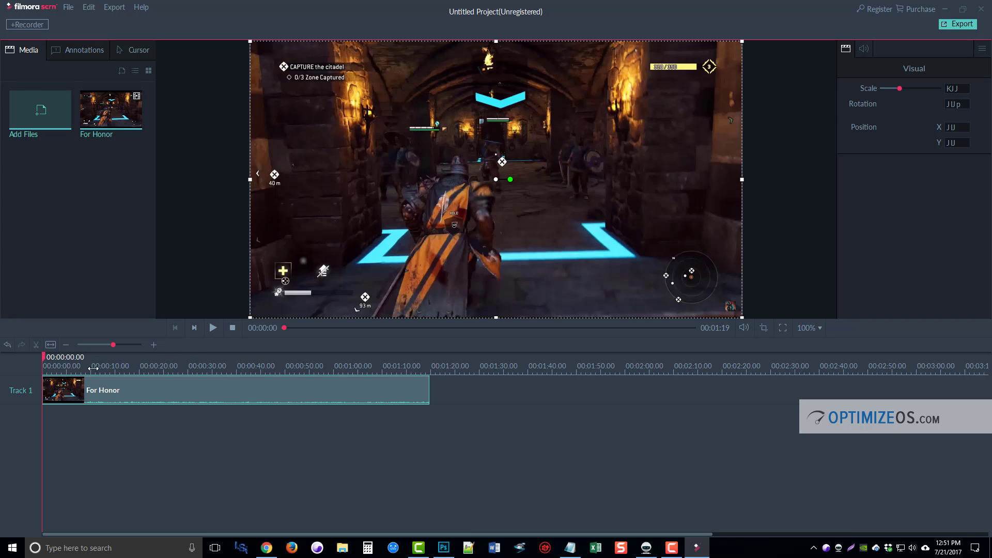
pyautogui.click(48, 359)
pyautogui.moveTo(49, 361)
pyautogui.mouseDown()
pyautogui.moveTo(405, 338)
pyautogui.moveTo(45, 343)
pyautogui.mouseUp()
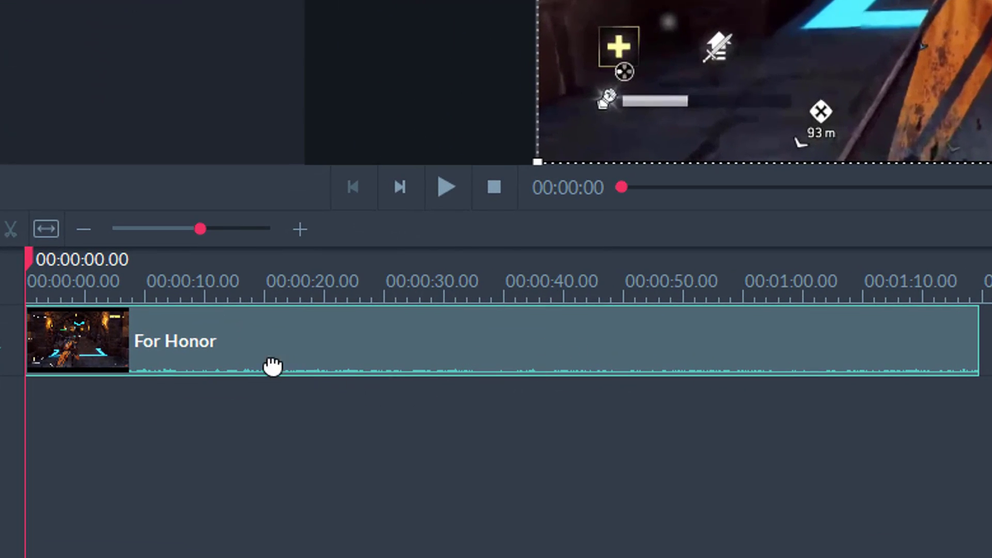
# Detach the clip's audio onto Track 2 and select the video and audio clips
pyautogui.rightClick(648, 345)
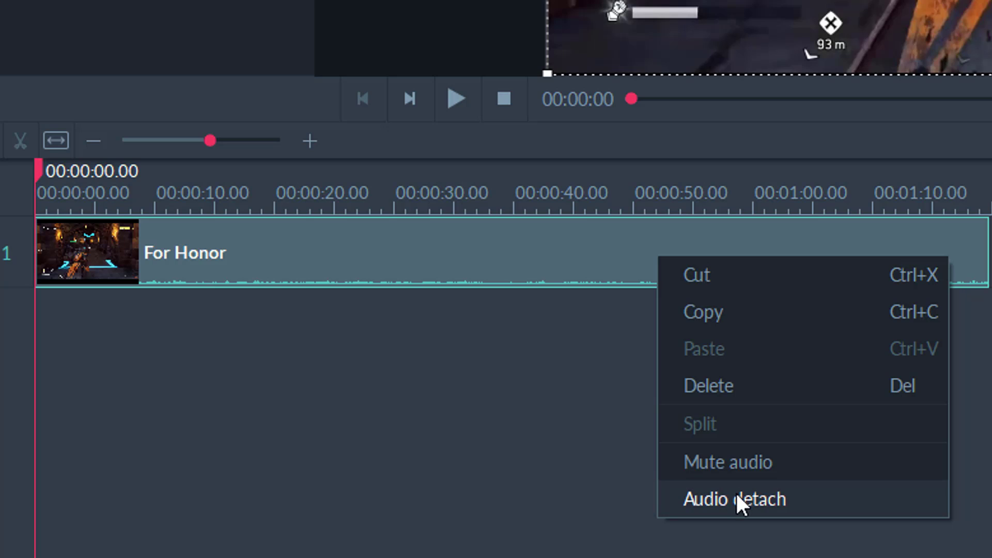
pyautogui.click(736, 499)
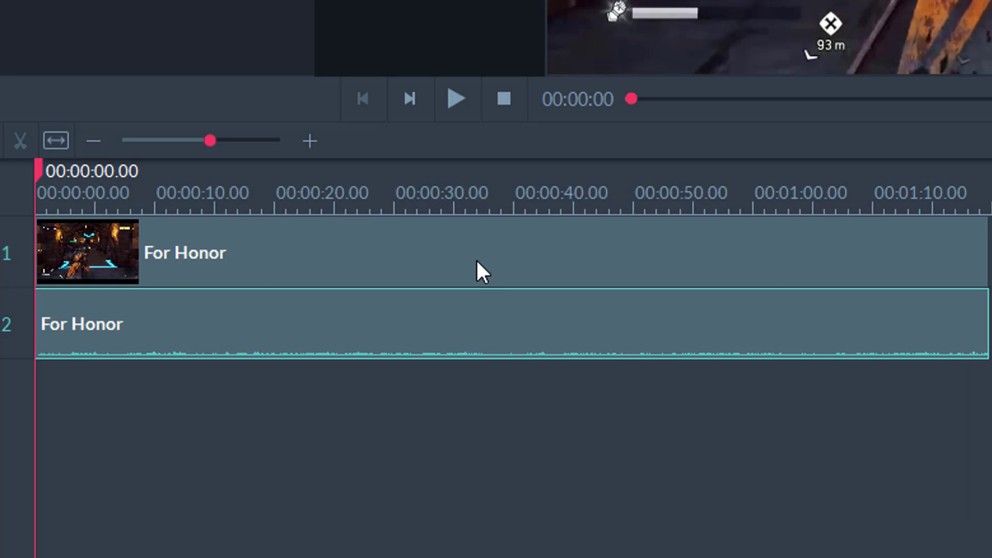
pyautogui.click(480, 264)
pyautogui.click(456, 324)
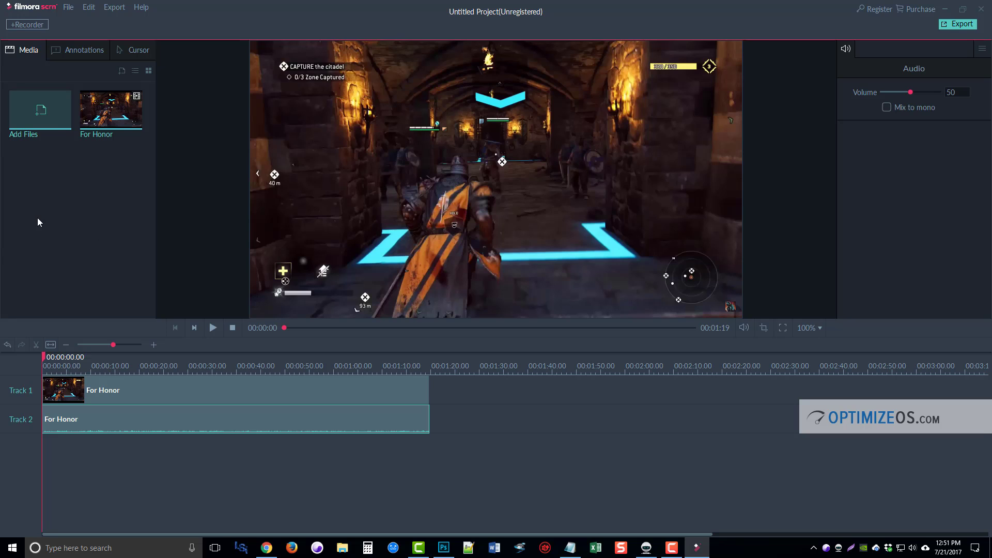
# Scroll the Annotations library to the game stickers and drop EPIC onto the video on Track 3
pyautogui.click(75, 51)
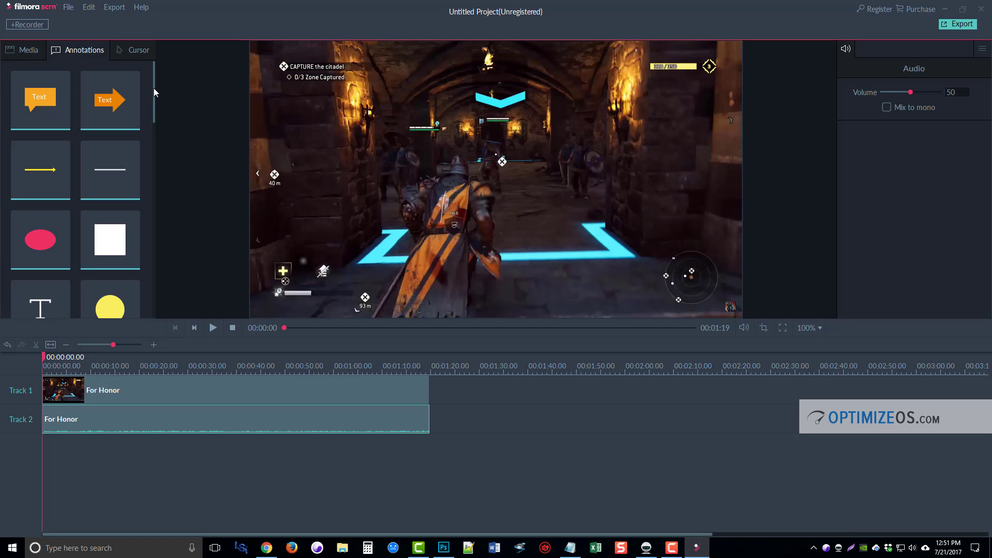
pyautogui.moveTo(153, 89); pyautogui.dragTo(158, 194)
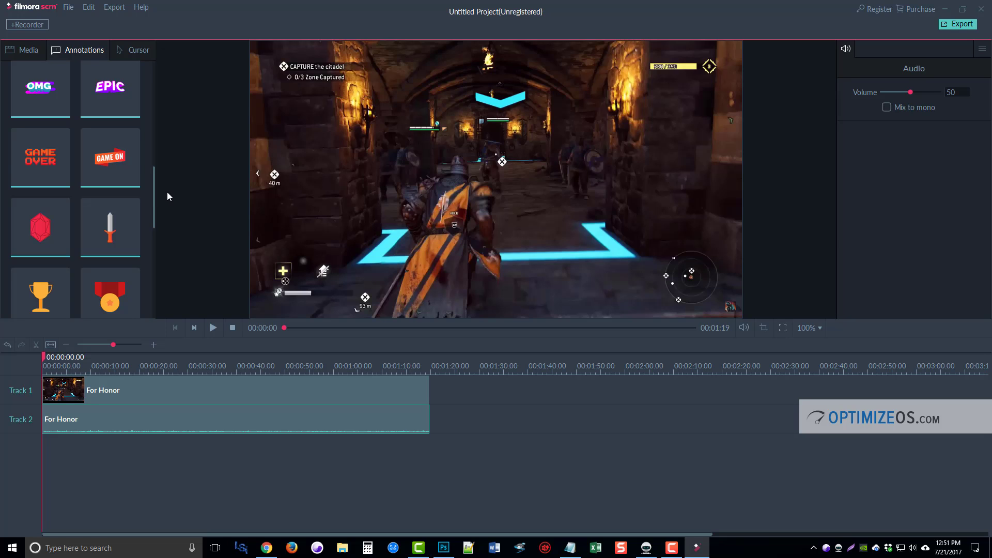
pyautogui.moveTo(154, 195)
pyautogui.mouseDown()
pyautogui.moveTo(148, 287)
pyautogui.moveTo(168, 177)
pyautogui.mouseUp()
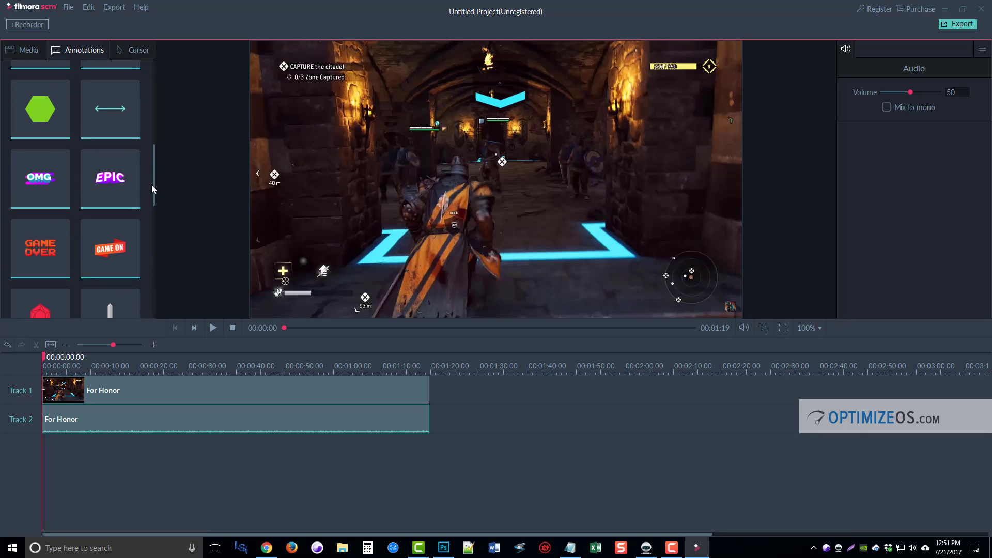
pyautogui.moveTo(110, 178); pyautogui.dragTo(301, 58)
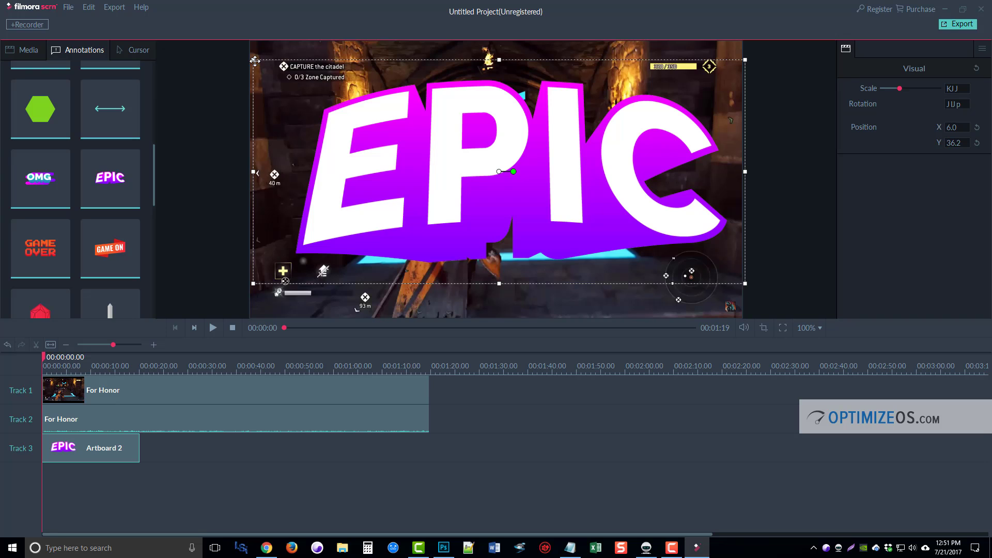
# Shrink the EPIC sticker to scale 67, move it to about 26s, preview it, and trim it shorter
pyautogui.moveTo(255, 61); pyautogui.dragTo(280, 69)
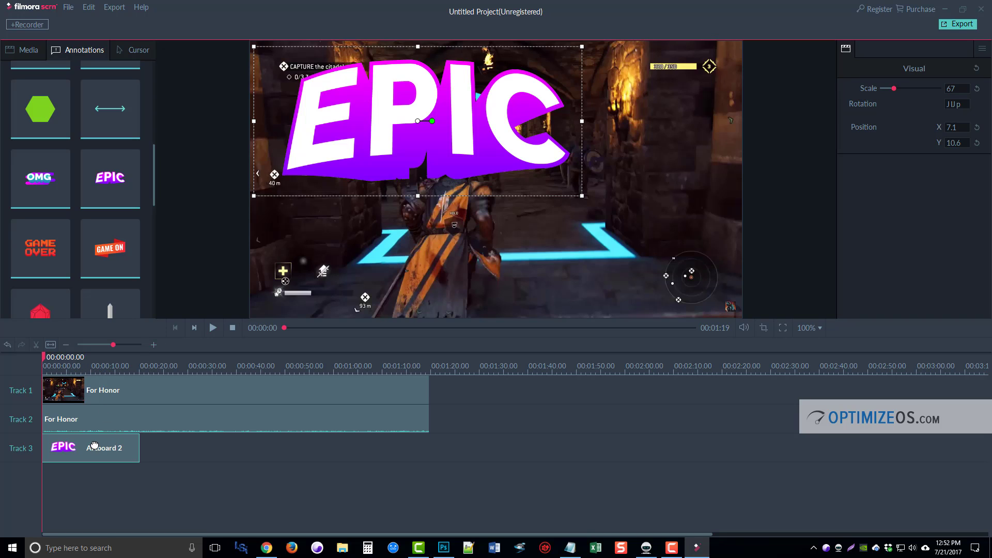
pyautogui.moveTo(93, 445); pyautogui.dragTo(225, 447)
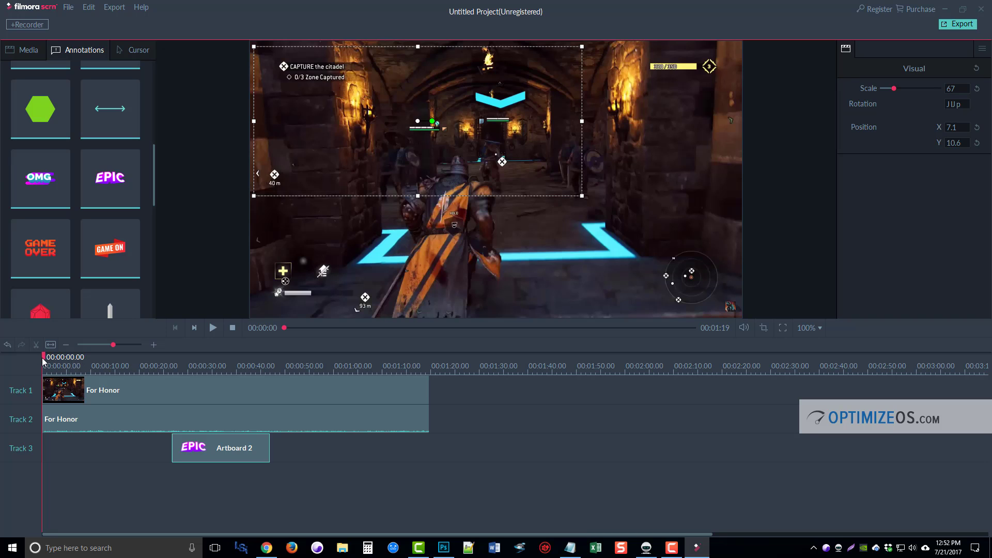
pyautogui.moveTo(43, 362); pyautogui.dragTo(167, 367)
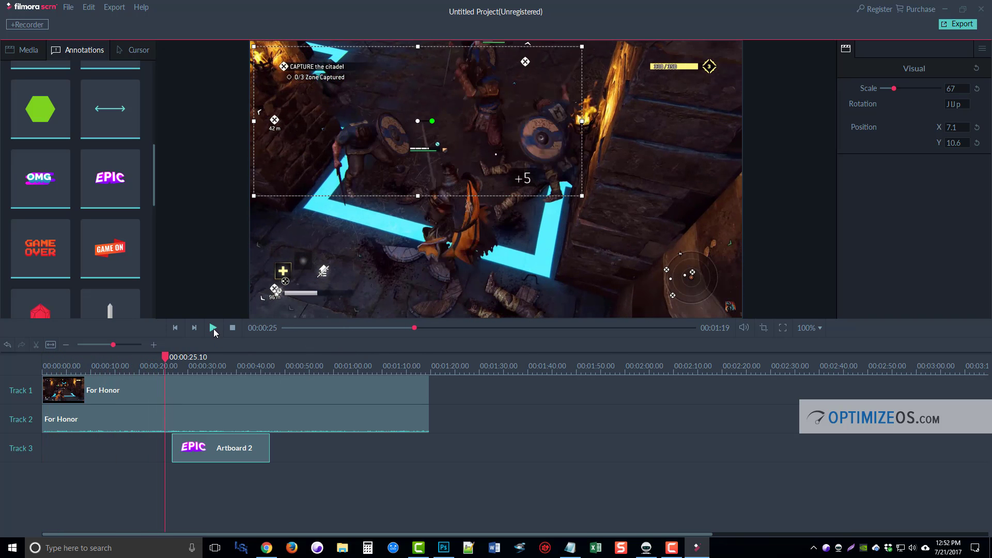
pyautogui.click(213, 328)
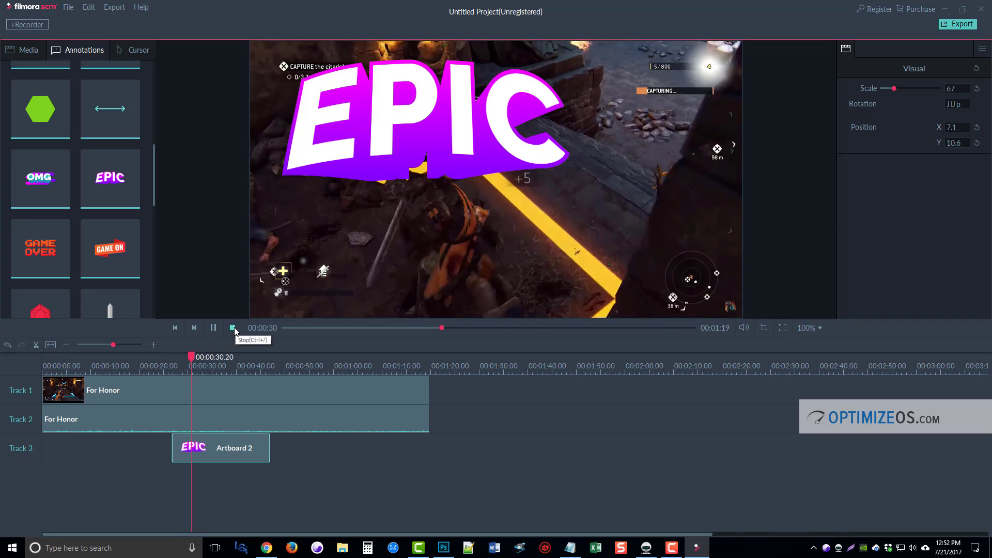
pyautogui.click(233, 328)
pyautogui.moveTo(268, 448); pyautogui.dragTo(203, 448)
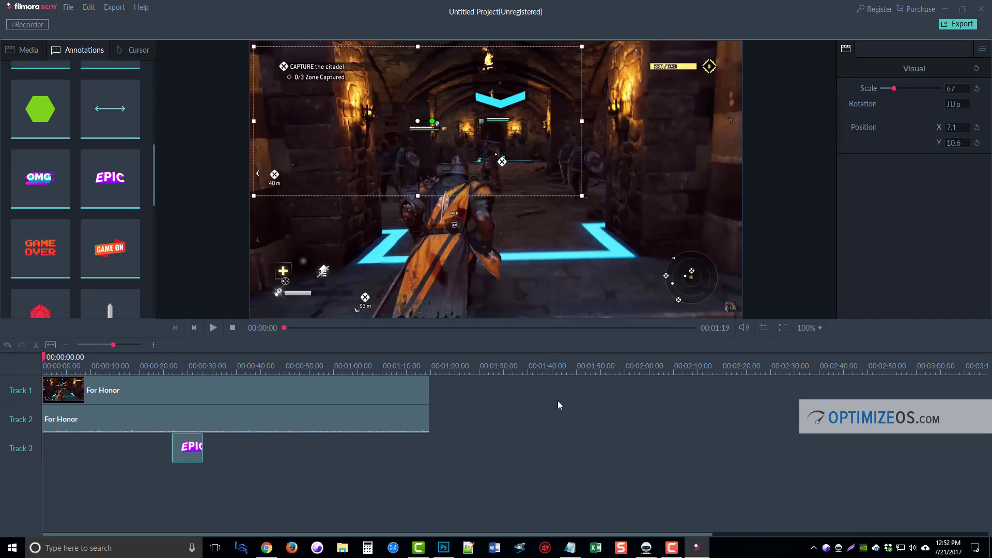
# Deselect the EPIC clip, try adding the Cursor Highlight effect, then return to Media
pyautogui.click(483, 405)
pyautogui.click(135, 50)
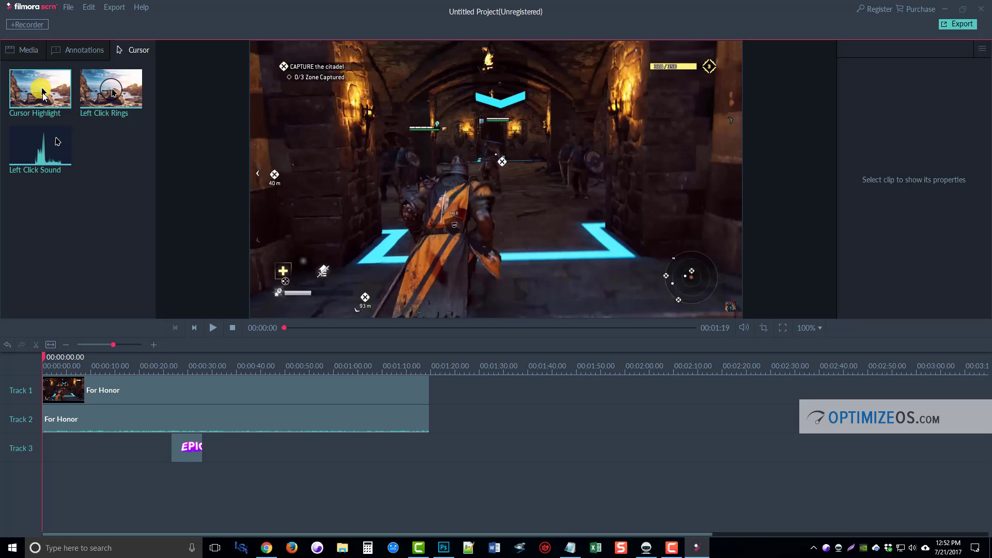
pyautogui.moveTo(44, 93)
pyautogui.mouseDown()
pyautogui.moveTo(118, 253)
pyautogui.moveTo(138, 416)
pyautogui.moveTo(149, 391)
pyautogui.moveTo(56, 95)
pyautogui.mouseUp()
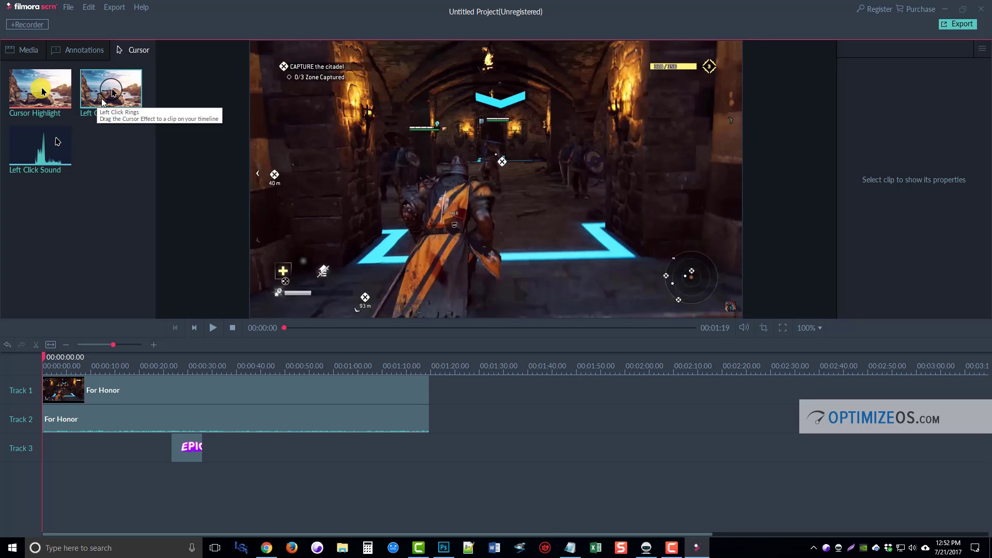
pyautogui.click(26, 50)
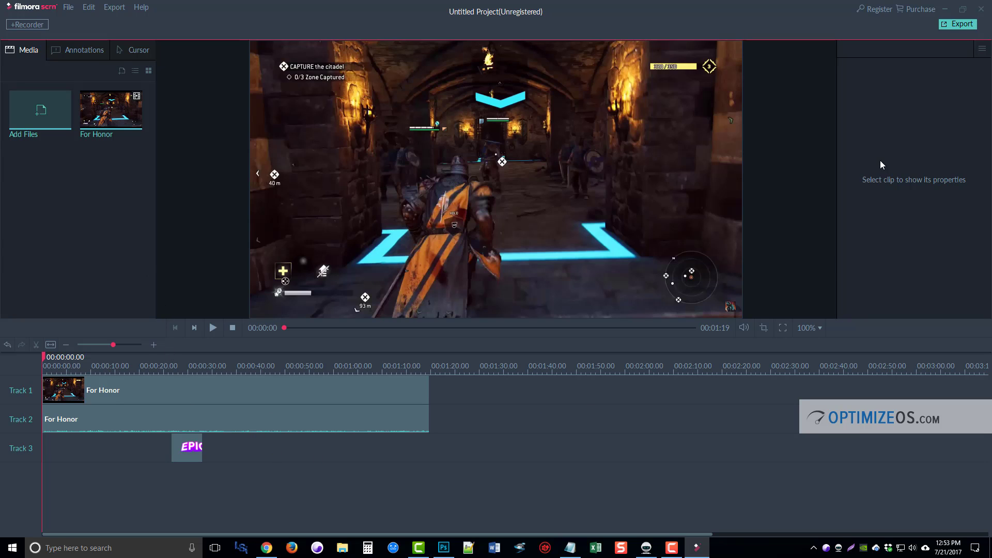
# Review the export settings, keeping 1280*720 resolution and 30 fps, and close without exporting
pyautogui.click(958, 26)
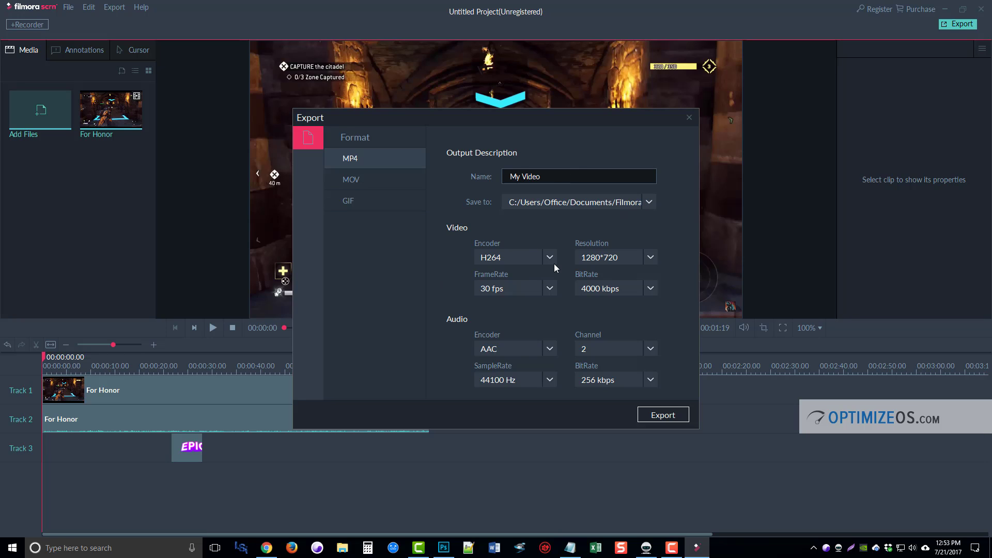
pyautogui.click(651, 256)
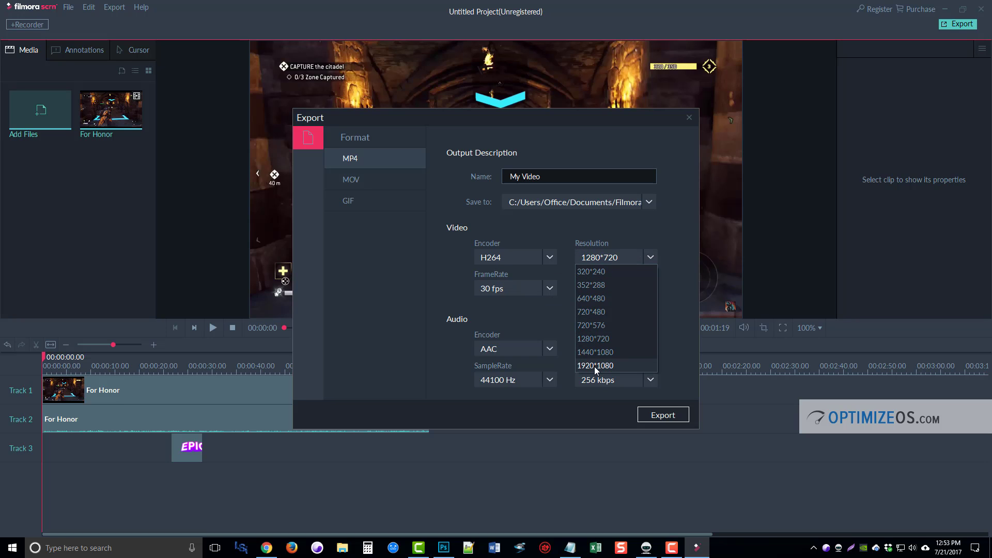
pyautogui.click(679, 288)
pyautogui.click(550, 288)
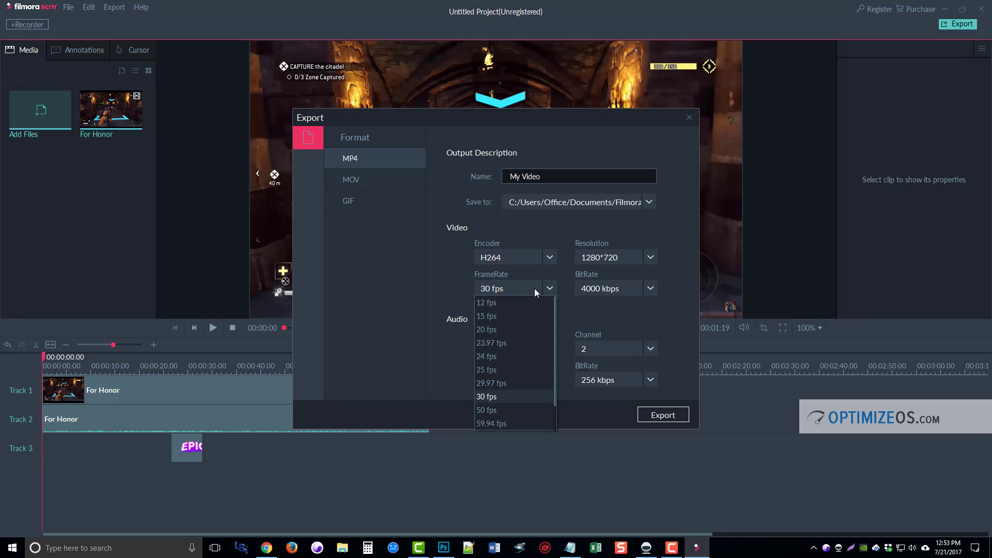
pyautogui.scroll(-3, 503, 392)
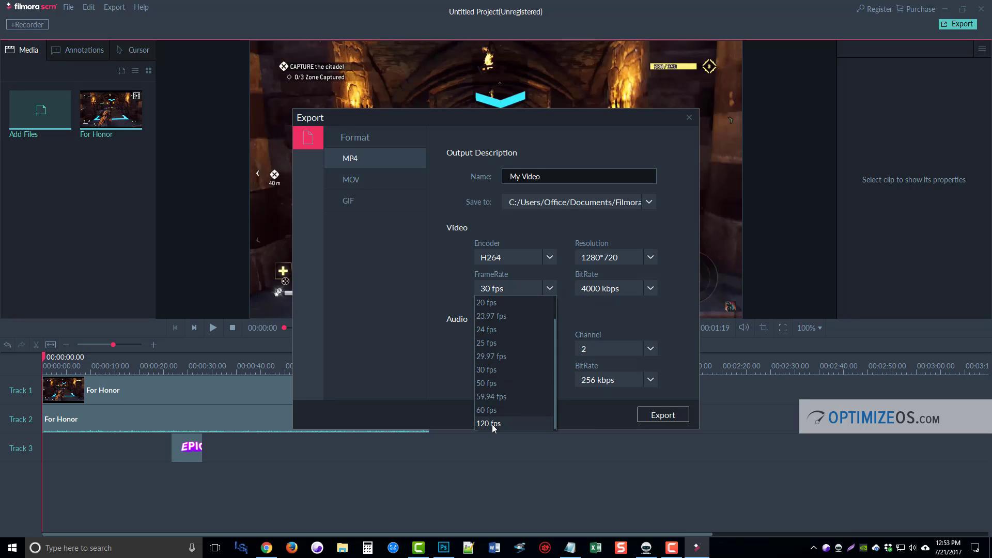
pyautogui.click(678, 302)
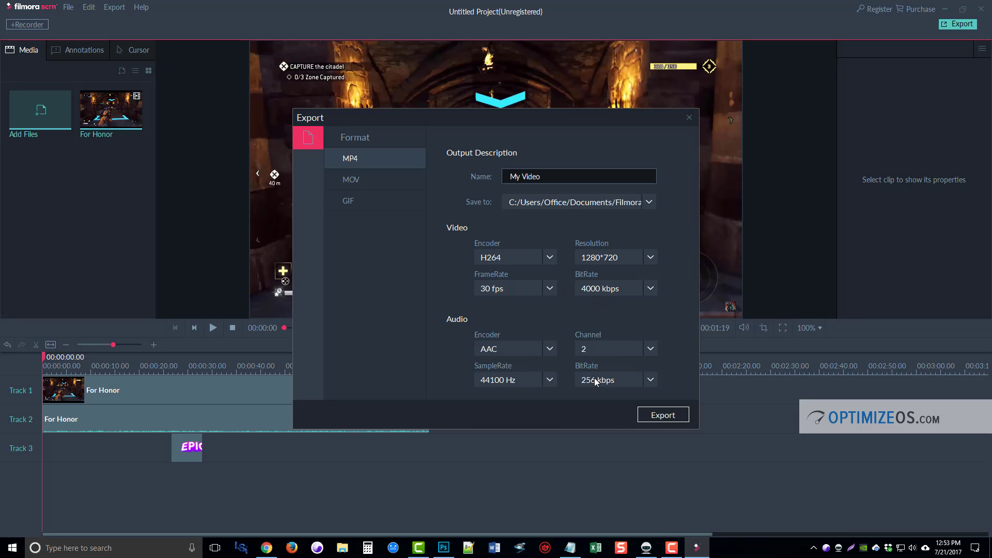
pyautogui.click(689, 118)
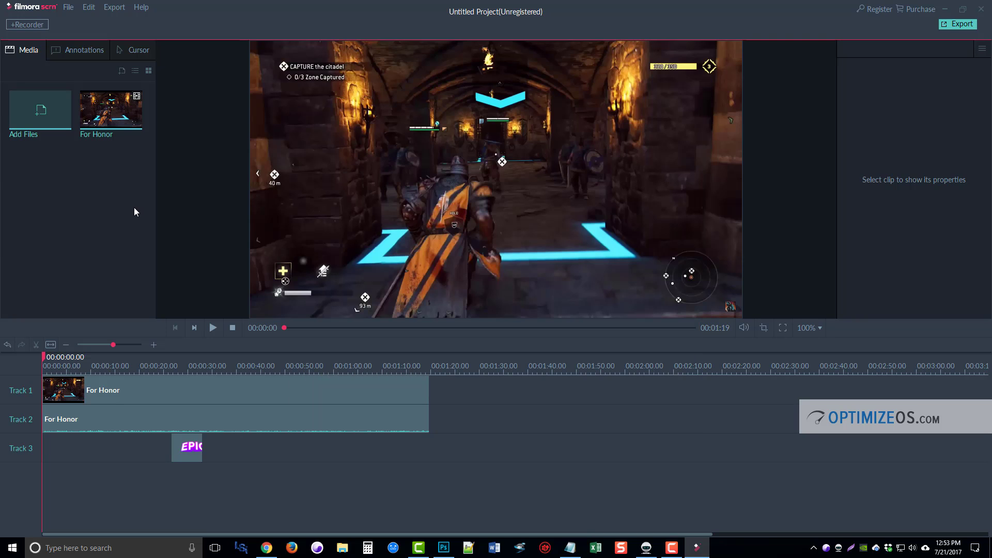